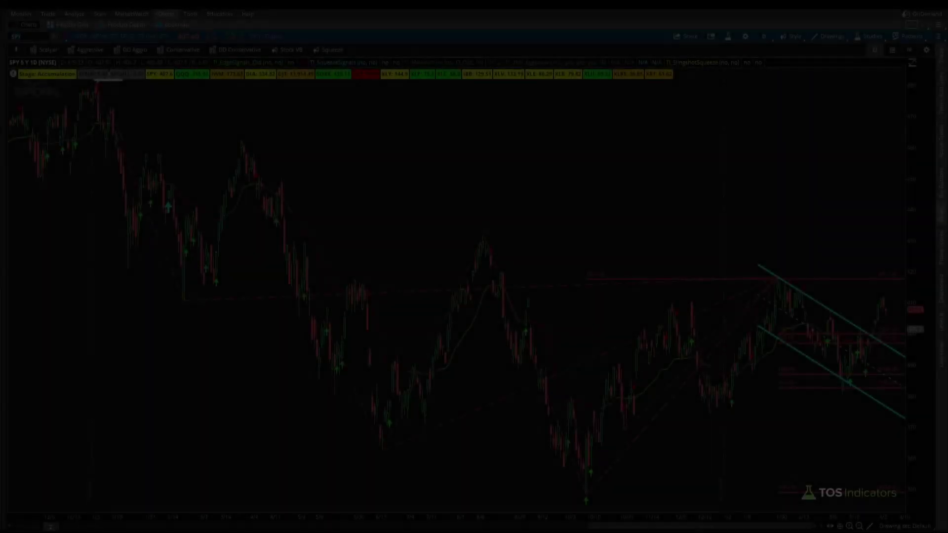
- Circle the row of index and sector labels above the SPY chart, bring up the Market Pulse web page, and clear the marks
{"action": "mouse_move", "coordinate": [692, 79]}
{"action": "left_mouse_down"}
{"action": "mouse_move", "coordinate": [573, 49]}
{"action": "mouse_move", "coordinate": [99, 62]}
{"action": "mouse_move", "coordinate": [106, 101]}
{"action": "mouse_move", "coordinate": [474, 110]}
{"action": "mouse_move", "coordinate": [681, 98]}
{"action": "mouse_move", "coordinate": [695, 81]}
{"action": "left_mouse_up"}
{"action": "mouse_move", "coordinate": [459, 175]}
{"action": "left_mouse_down"}
{"action": "mouse_move", "coordinate": [454, 136]}
{"action": "mouse_move", "coordinate": [448, 140]}
{"action": "mouse_move", "coordinate": [463, 133]}
{"action": "left_mouse_up"}
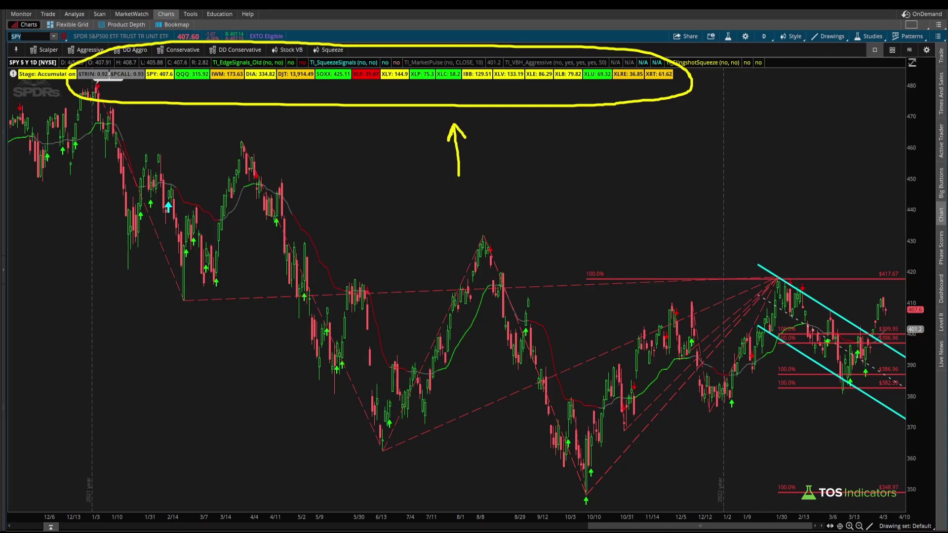
{"action": "left_click_drag", "start_coordinate": [0, 79], "coordinate": [349, 97]}
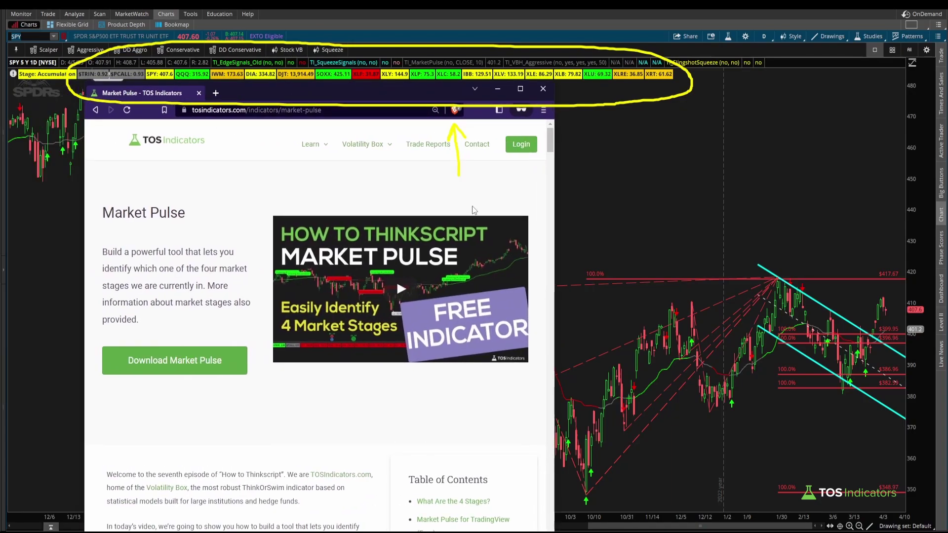
{"action": "key", "text": "ctrl+shift+7"}
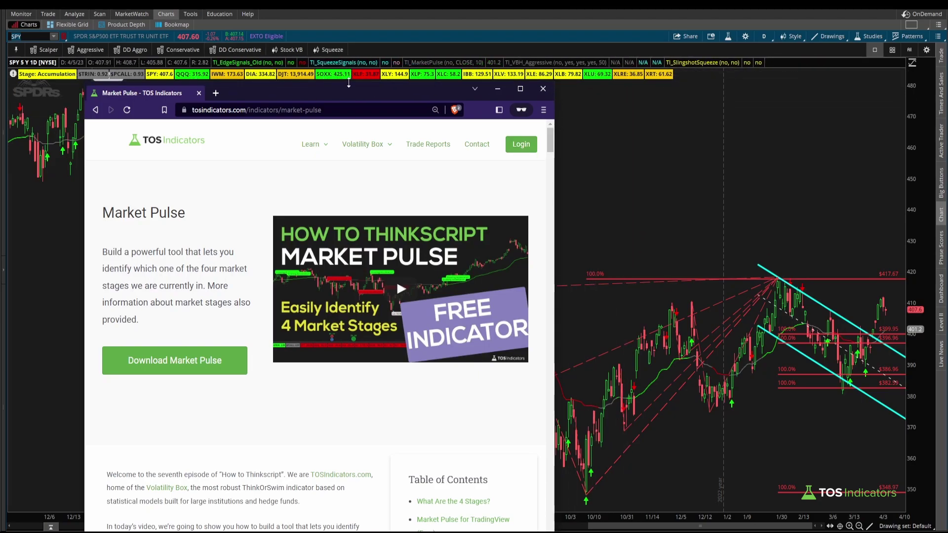
- Underline the SPY, IWM and red sector labels, draw an arrow towards the Market Pulse page, and erase the marks
{"action": "left_click_drag", "start_coordinate": [352, 82], "coordinate": [378, 86]}
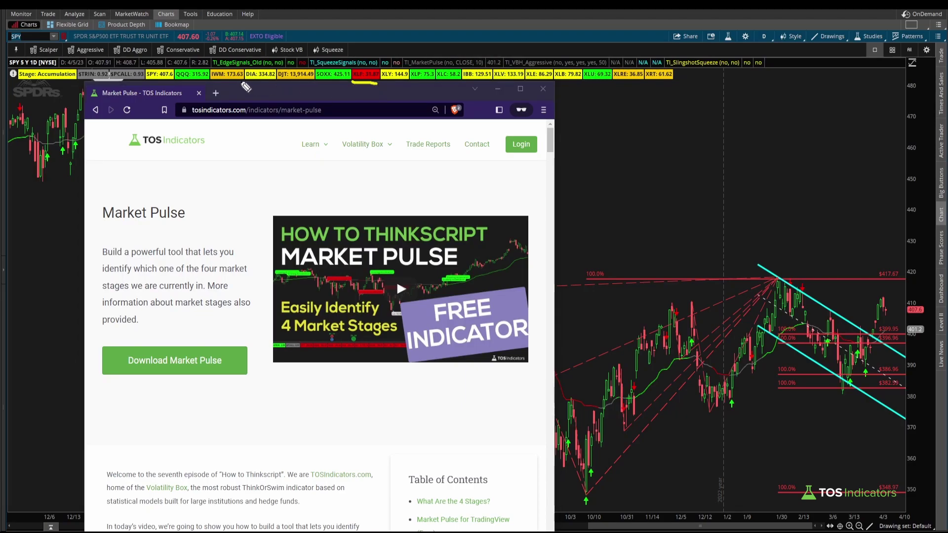
{"action": "left_click_drag", "start_coordinate": [148, 82], "coordinate": [238, 82]}
{"action": "left_click_drag", "start_coordinate": [620, 98], "coordinate": [570, 159]}
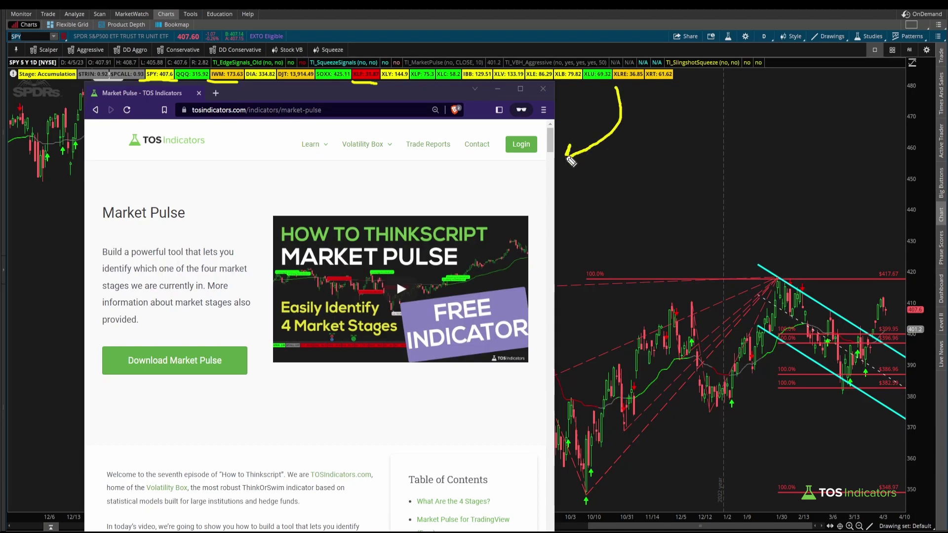
{"action": "key", "text": "e"}
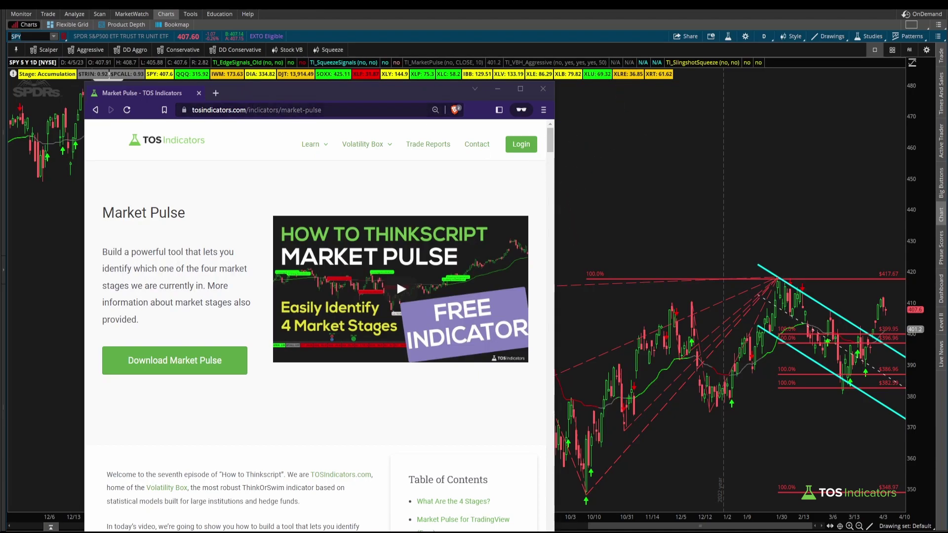
- Review the Market Pulse page from its web address down to the table of contents and the indicator download section
{"action": "left_click", "coordinate": [258, 117]}
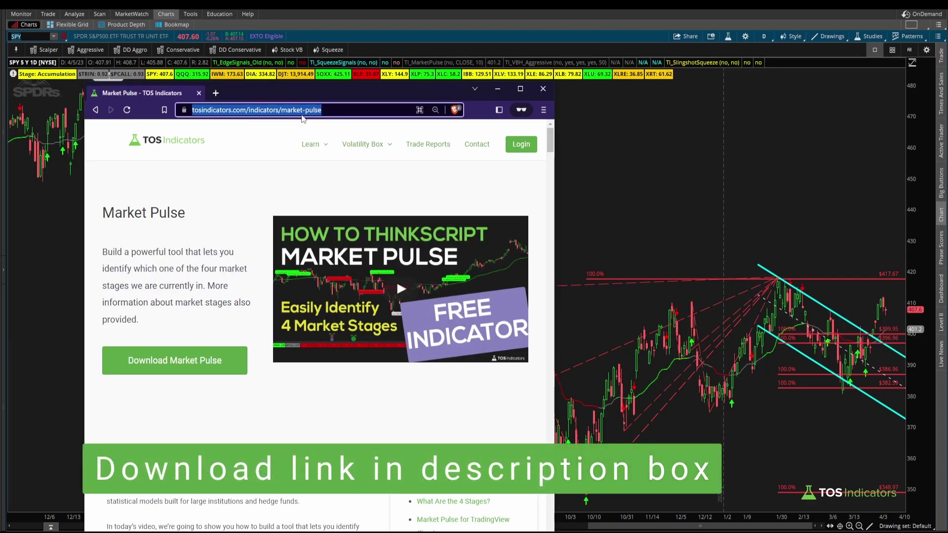
{"action": "left_click", "coordinate": [319, 119]}
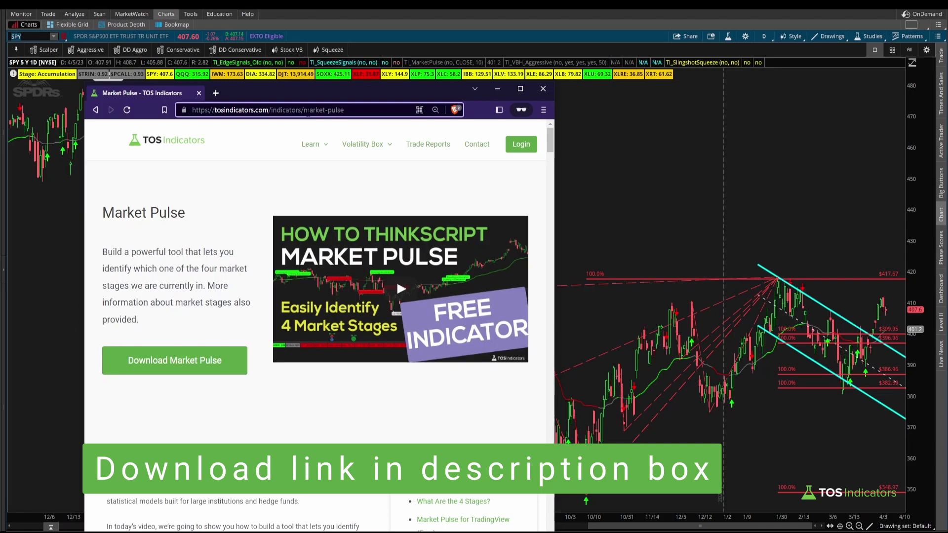
{"action": "left_click", "coordinate": [395, 192]}
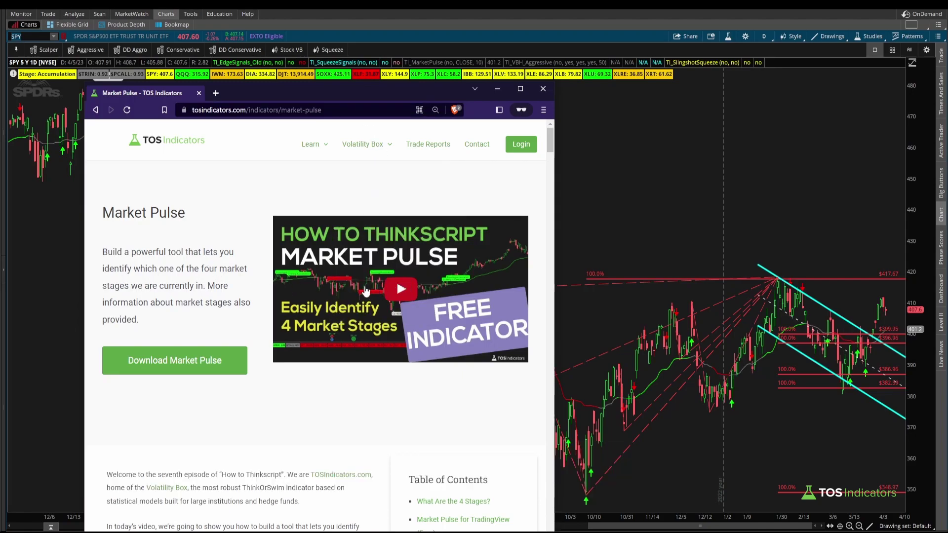
{"action": "key", "text": "ctrl+shift+3"}
{"action": "mouse_move", "coordinate": [274, 392]}
{"action": "left_mouse_down"}
{"action": "mouse_move", "coordinate": [309, 353]}
{"action": "mouse_move", "coordinate": [306, 370]}
{"action": "left_mouse_up"}
{"action": "key", "text": "Escape"}
{"action": "scroll", "coordinate": [359, 368], "scroll_direction": "down", "scroll_amount": 5}
{"action": "scroll", "coordinate": [359, 369], "scroll_direction": "down", "scroll_amount": 1}
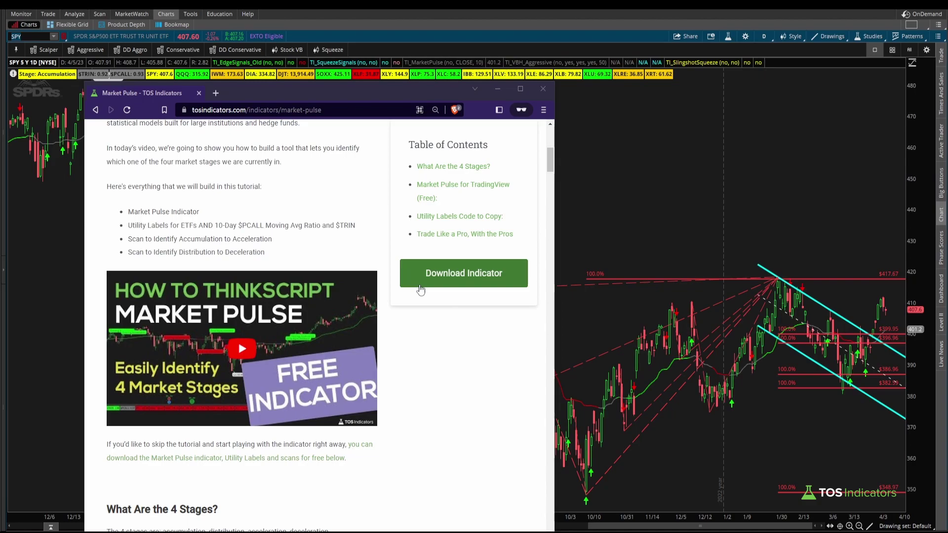
- Return to the SPY chart, mark the Market Pulse line with an arrow, underline the label row, and clear the marks
{"action": "left_click", "coordinate": [498, 89]}
{"action": "key", "text": "ctrl+shift+3"}
{"action": "left_click_drag", "start_coordinate": [590, 320], "coordinate": [566, 358]}
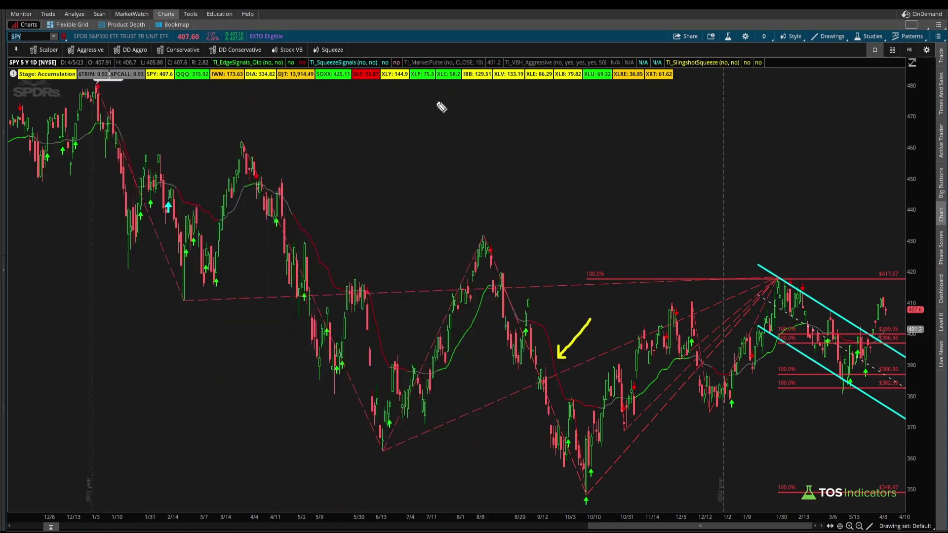
{"action": "left_click_drag", "start_coordinate": [296, 91], "coordinate": [632, 91]}
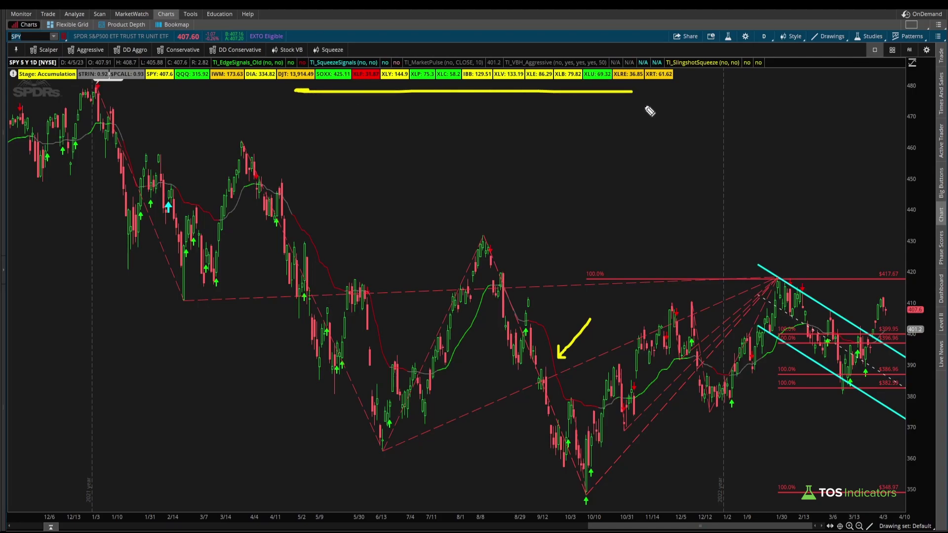
{"action": "key", "text": "ctrl+shift+7"}
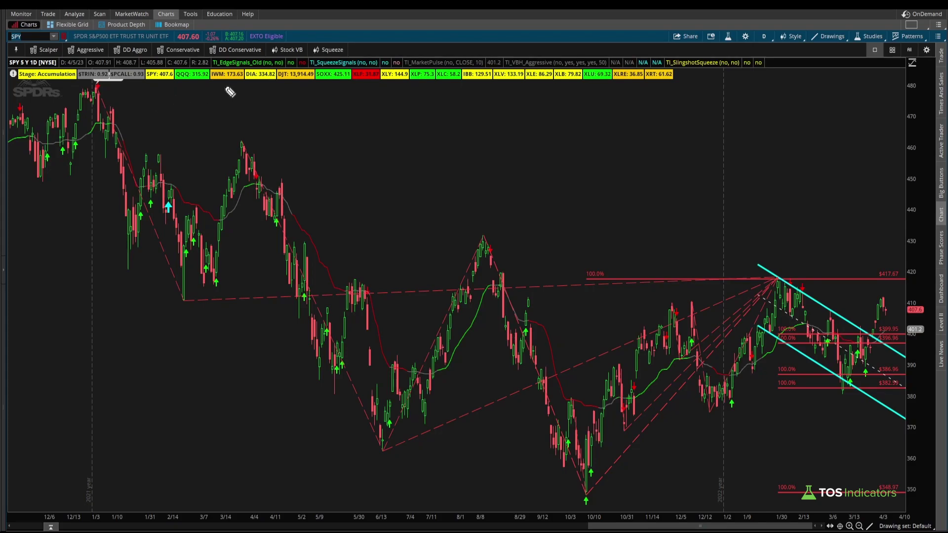
- Underline the SPY, QQQ, IWM and DIA labels, circle QQQ with an arrow pointing at it, and erase the marks
{"action": "left_click_drag", "start_coordinate": [141, 84], "coordinate": [276, 84]}
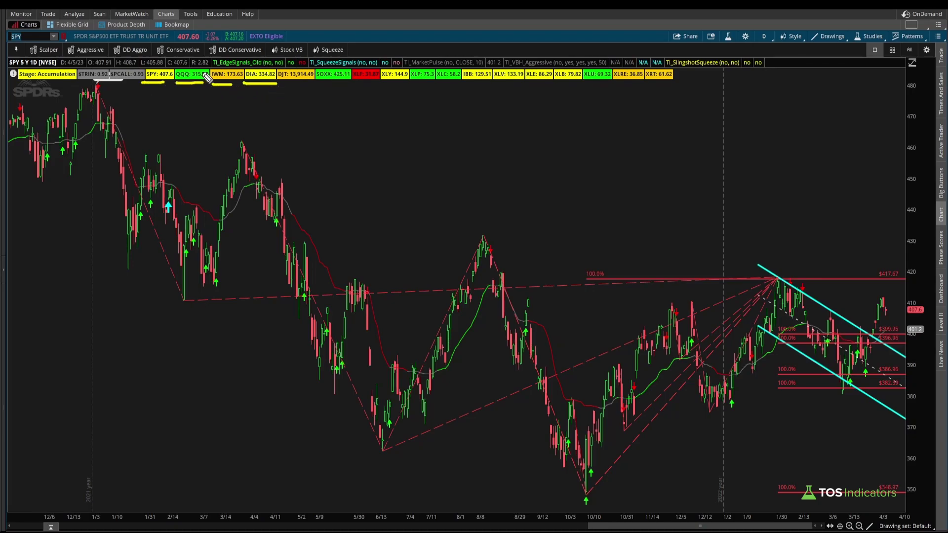
{"action": "mouse_move", "coordinate": [215, 68]}
{"action": "left_mouse_down"}
{"action": "mouse_move", "coordinate": [178, 60]}
{"action": "mouse_move", "coordinate": [176, 96]}
{"action": "mouse_move", "coordinate": [216, 81]}
{"action": "mouse_move", "coordinate": [168, 140]}
{"action": "left_mouse_up"}
{"action": "left_click_drag", "start_coordinate": [180, 98], "coordinate": [185, 109]}
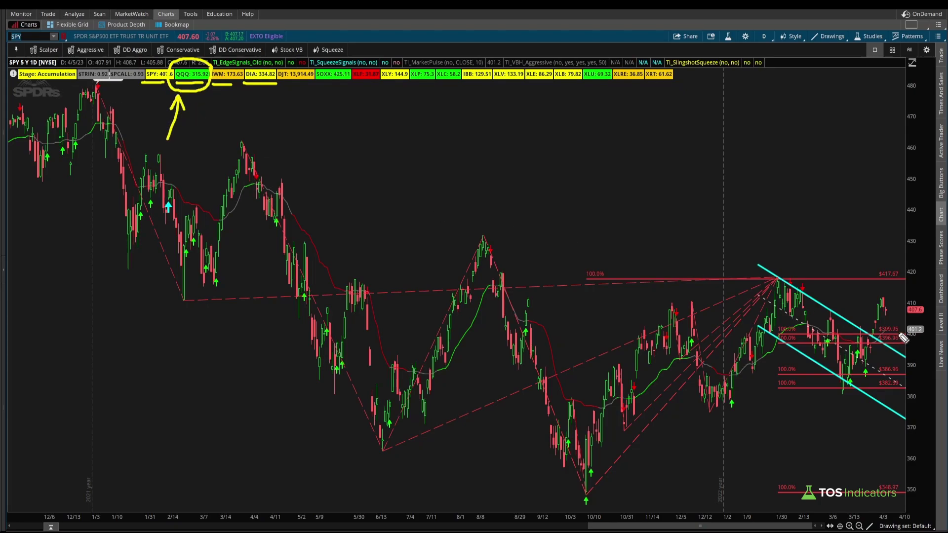
{"action": "key", "text": "Escape"}
- Switch the daily chart from SPY to IWM to examine its recent Market Pulse stage
{"action": "left_click_drag", "start_coordinate": [637, 198], "coordinate": [918, 372]}
{"action": "left_click_drag", "start_coordinate": [288, 134], "coordinate": [911, 341]}
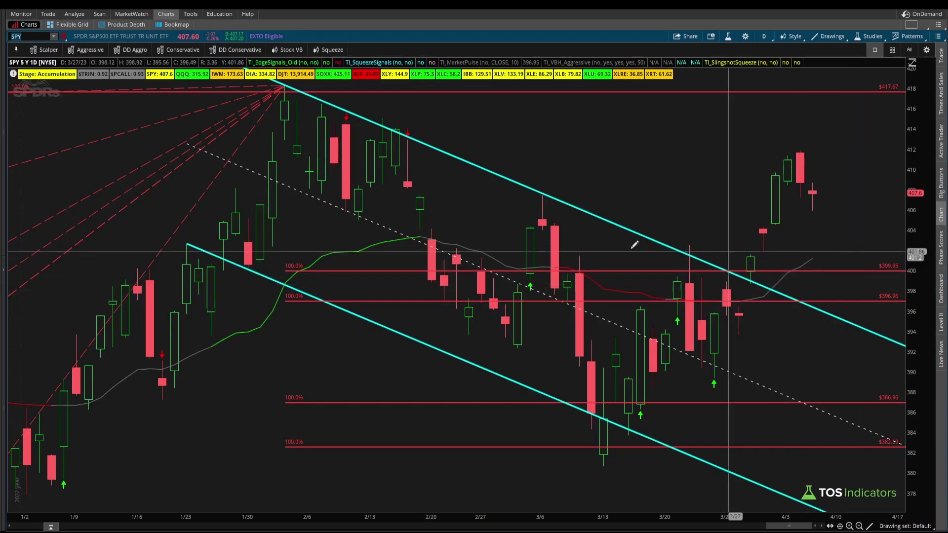
{"action": "left_click", "coordinate": [30, 36]}
{"action": "type", "text": "IW"}
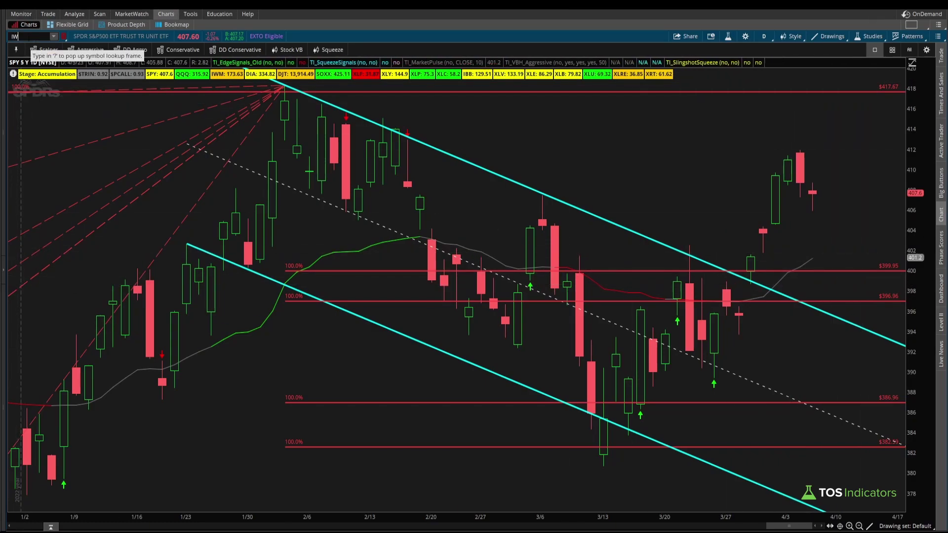
{"action": "type", "text": "M"}
{"action": "key", "text": "Return"}
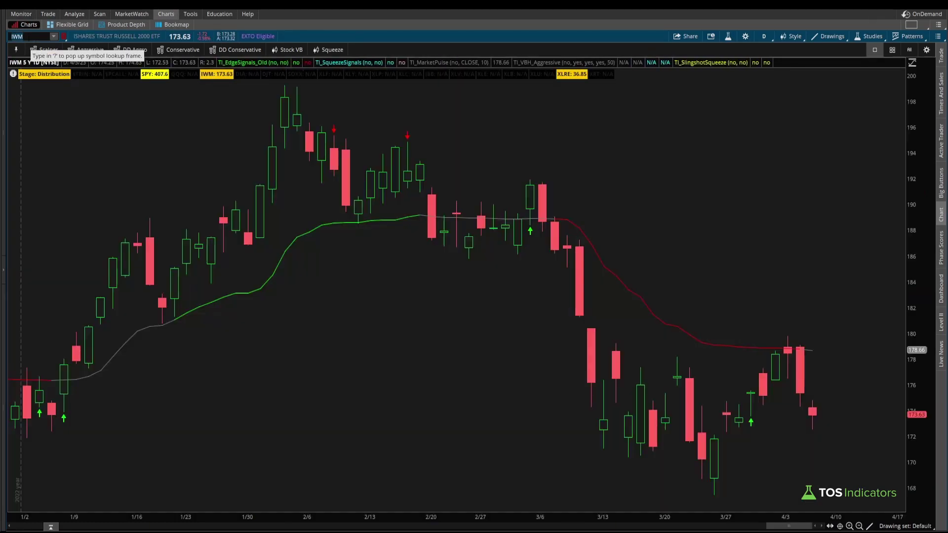
{"action": "left_click", "coordinate": [860, 527]}
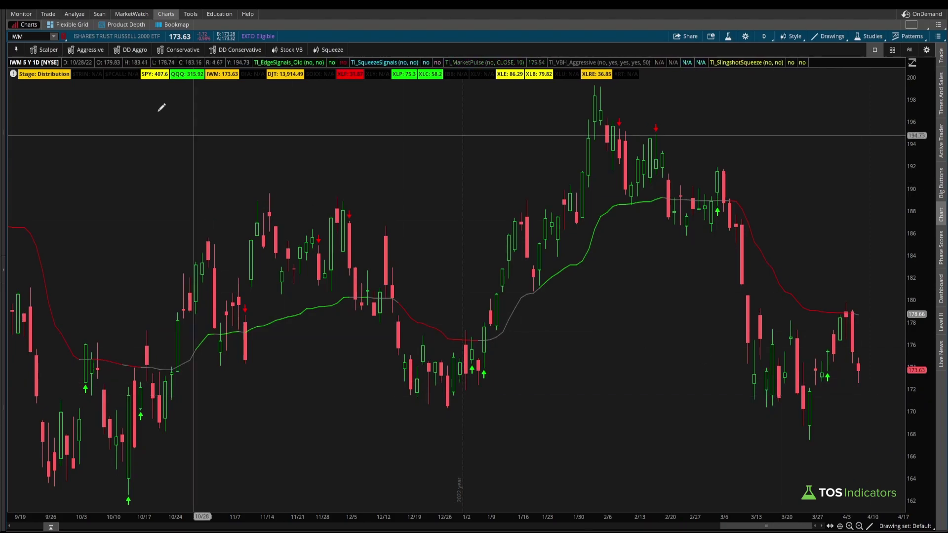
- Display the daily chart of DIA and follow it with the chart of QQQ
{"action": "type", "text": "DIA"}
{"action": "key", "text": "Return"}
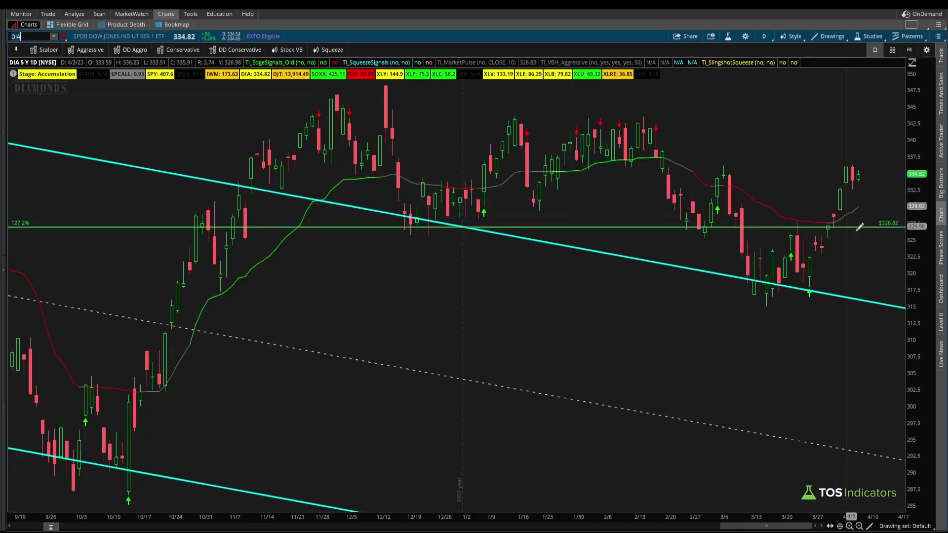
{"action": "type", "text": "QQQ"}
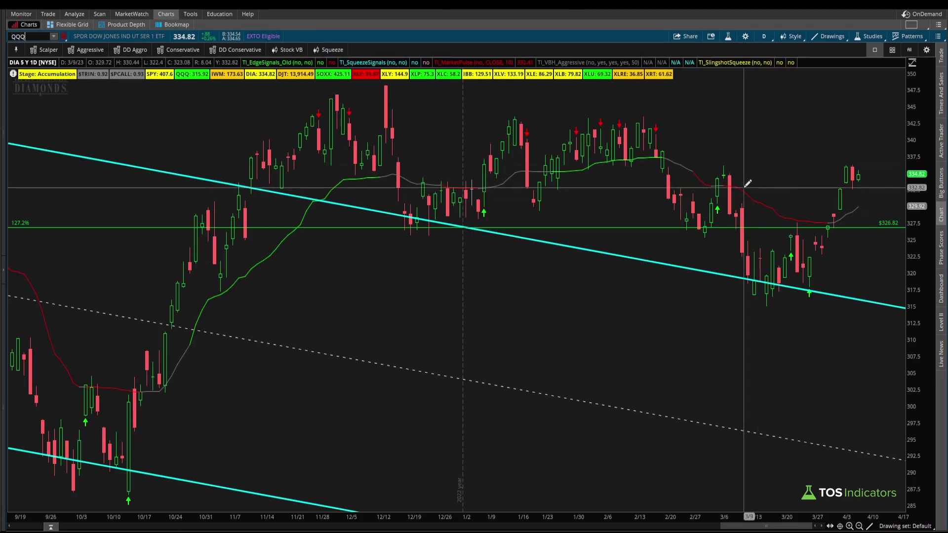
{"action": "key", "text": "Return"}
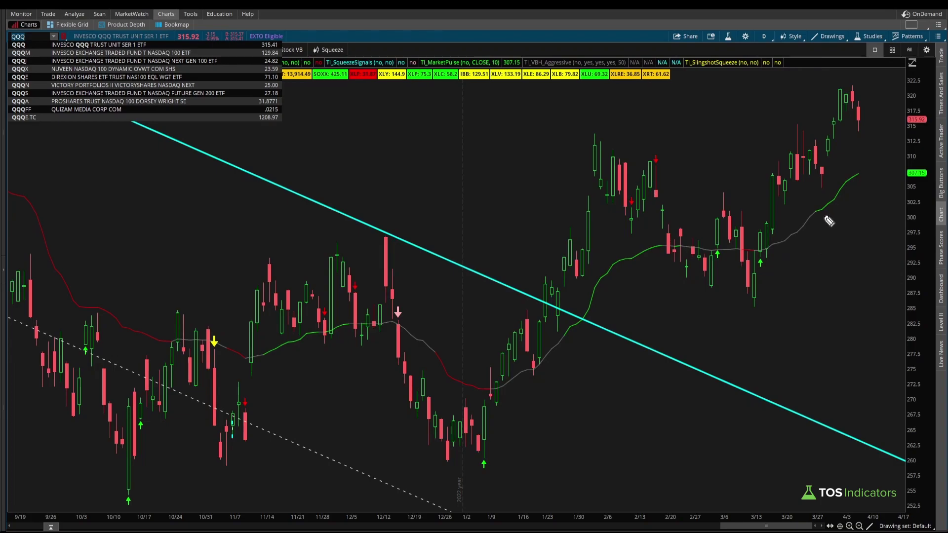
- Mark where the Market Pulse line turns green on the QQQ chart, relate it to the labels, and erase the marks
{"action": "mouse_move", "coordinate": [826, 218]}
{"action": "left_mouse_down"}
{"action": "mouse_move", "coordinate": [874, 168]}
{"action": "mouse_move", "coordinate": [813, 190]}
{"action": "mouse_move", "coordinate": [819, 222]}
{"action": "mouse_move", "coordinate": [835, 213]}
{"action": "left_mouse_up"}
{"action": "mouse_move", "coordinate": [819, 177]}
{"action": "left_mouse_down"}
{"action": "mouse_move", "coordinate": [632, 173]}
{"action": "mouse_move", "coordinate": [256, 129]}
{"action": "mouse_move", "coordinate": [192, 96]}
{"action": "mouse_move", "coordinate": [189, 106]}
{"action": "mouse_move", "coordinate": [215, 100]}
{"action": "left_mouse_up"}
{"action": "key", "text": "Delete"}
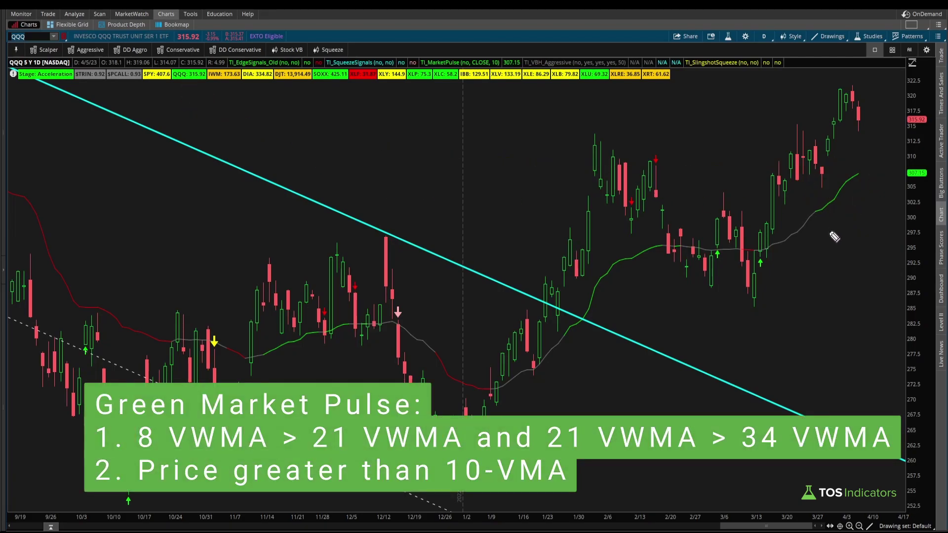
- Annotate QQQ with an underlined 3, a line under the latest candle, a circled Market Pulse line end and an underlined QQQ label
{"action": "mouse_move", "coordinate": [815, 237]}
{"action": "left_mouse_down"}
{"action": "mouse_move", "coordinate": [826, 242]}
{"action": "mouse_move", "coordinate": [816, 249]}
{"action": "mouse_move", "coordinate": [861, 262]}
{"action": "left_mouse_up"}
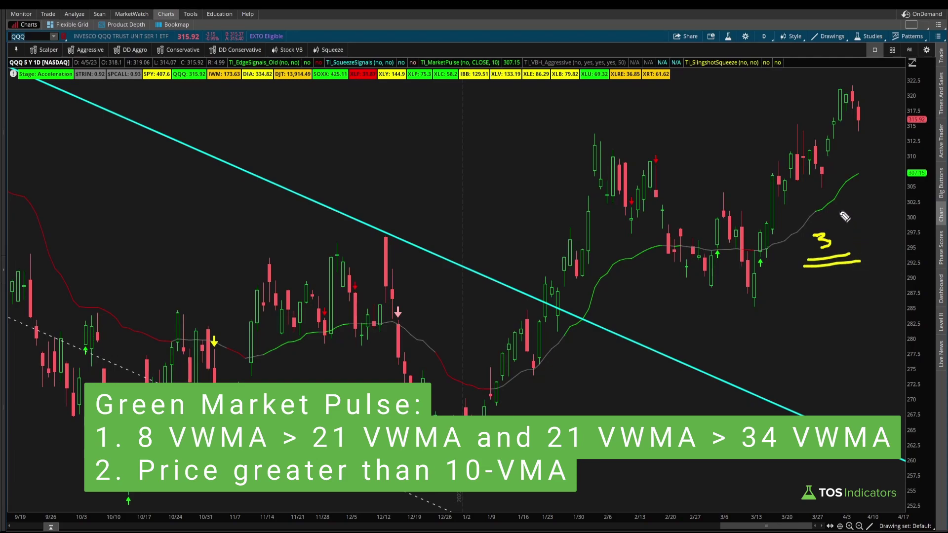
{"action": "left_click_drag", "start_coordinate": [846, 136], "coordinate": [868, 132]}
{"action": "mouse_move", "coordinate": [874, 164]}
{"action": "left_mouse_down"}
{"action": "mouse_move", "coordinate": [862, 200]}
{"action": "mouse_move", "coordinate": [874, 164]}
{"action": "mouse_move", "coordinate": [888, 165]}
{"action": "left_mouse_up"}
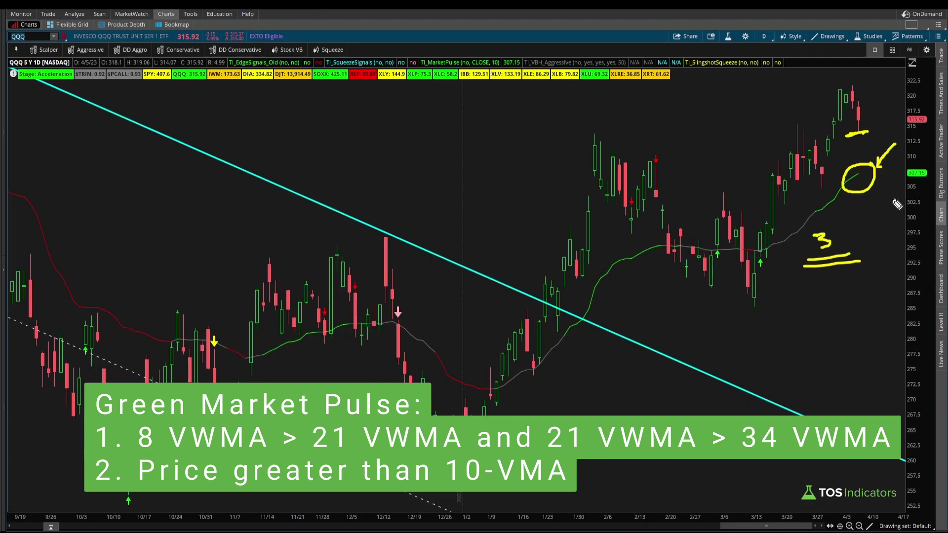
{"action": "left_click_drag", "start_coordinate": [163, 86], "coordinate": [203, 86]}
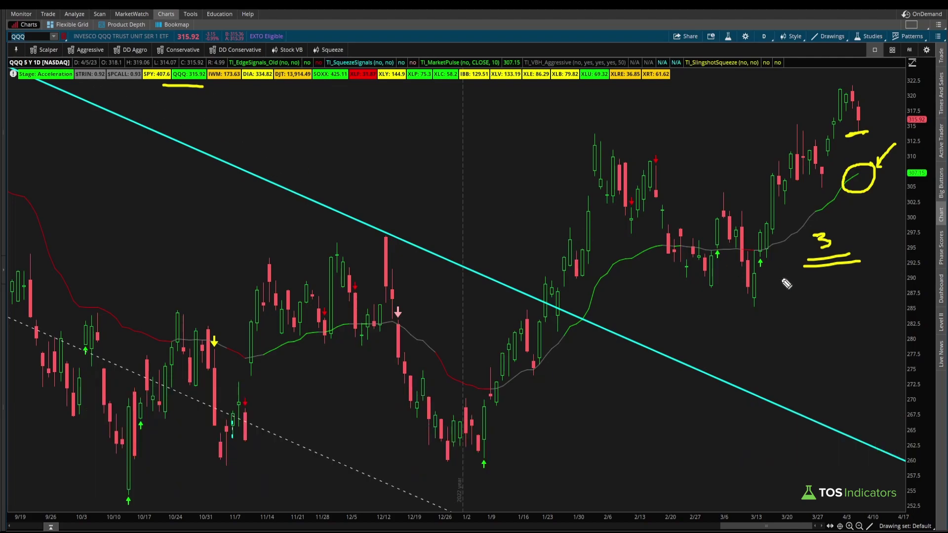
- Finish marking up the QQQ chart, erase the marks, and switch the chart to XLK
{"action": "left_click_drag", "start_coordinate": [528, 164], "coordinate": [546, 184]}
{"action": "left_click_drag", "start_coordinate": [542, 166], "coordinate": [533, 185]}
{"action": "mouse_move", "coordinate": [552, 167]}
{"action": "left_mouse_down"}
{"action": "mouse_move", "coordinate": [560, 182]}
{"action": "mouse_move", "coordinate": [597, 182]}
{"action": "left_mouse_up"}
{"action": "key", "text": "Escape"}
{"action": "left_click", "coordinate": [33, 37]}
{"action": "type", "text": "XLK"}
{"action": "key", "text": "Return"}
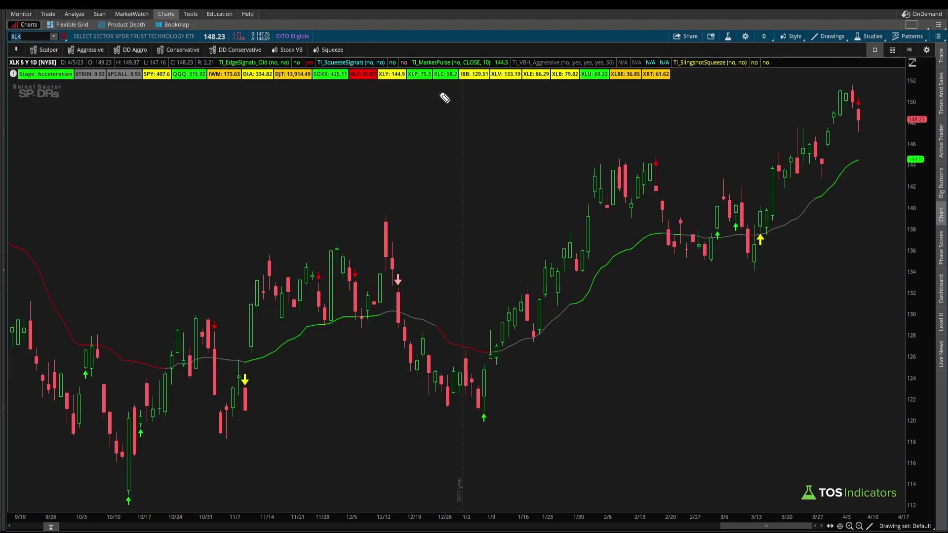
- Underline the XLP and XLU labels, and switch the chart to XLU with a mark at its latest candle
{"action": "left_click_drag", "start_coordinate": [406, 86], "coordinate": [422, 87]}
{"action": "left_click_drag", "start_coordinate": [584, 84], "coordinate": [599, 83]}
{"action": "key", "text": "BackSpace"}
{"action": "type", "text": "U"}
{"action": "key", "text": "Return"}
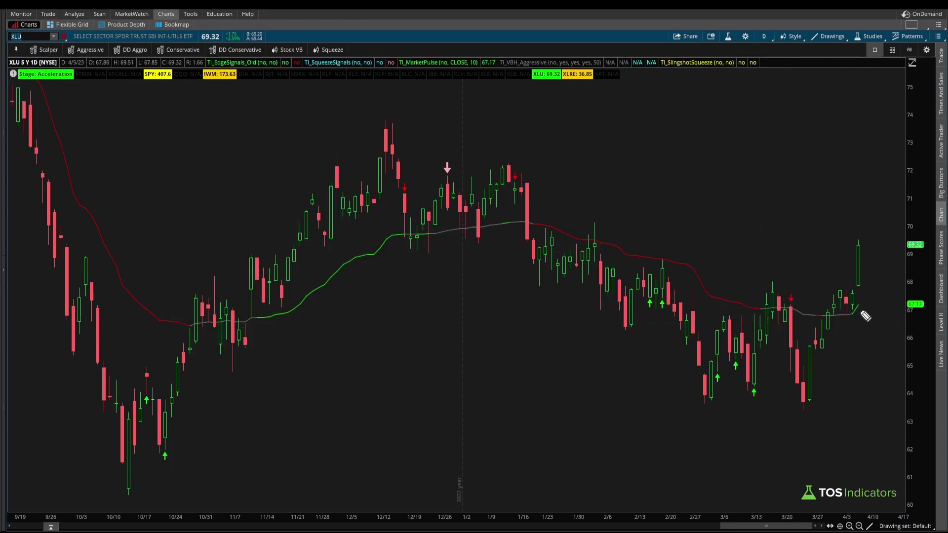
{"action": "mouse_move", "coordinate": [859, 318]}
{"action": "left_mouse_down"}
{"action": "mouse_move", "coordinate": [874, 298]}
{"action": "mouse_move", "coordinate": [867, 274]}
{"action": "left_mouse_up"}
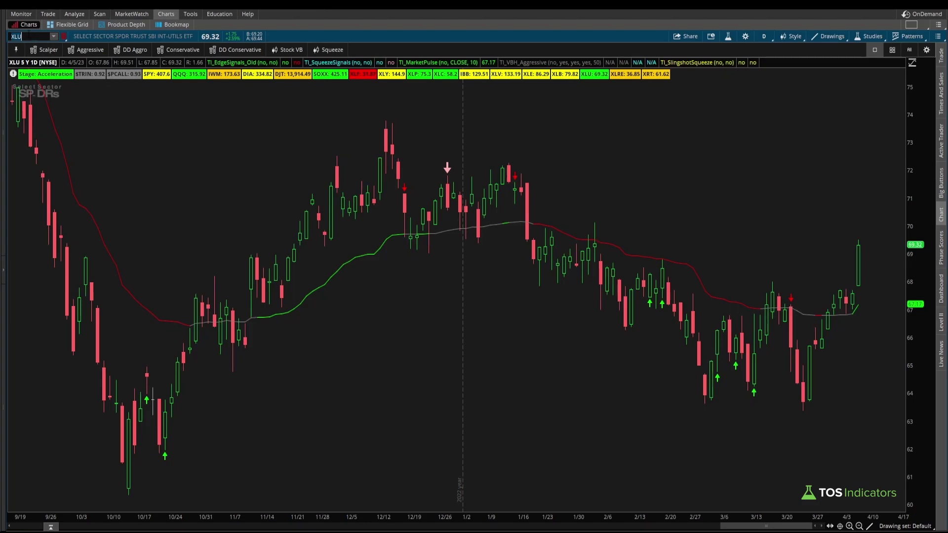
- View the AEP chart as an example utility stock and return the chart to XLU
{"action": "key", "text": "Return"}
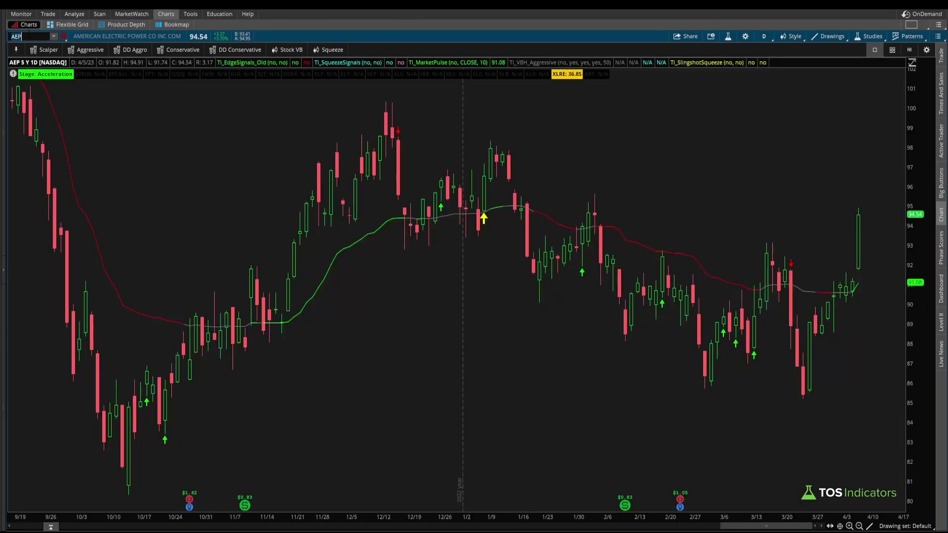
{"action": "left_click", "coordinate": [100, 15]}
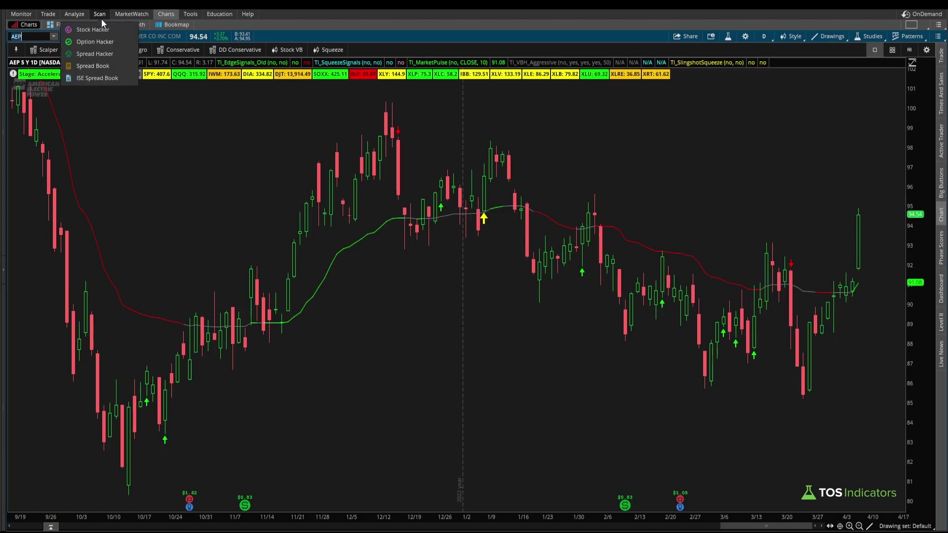
{"action": "type", "text": "XLU"}
{"action": "key", "text": "Return"}
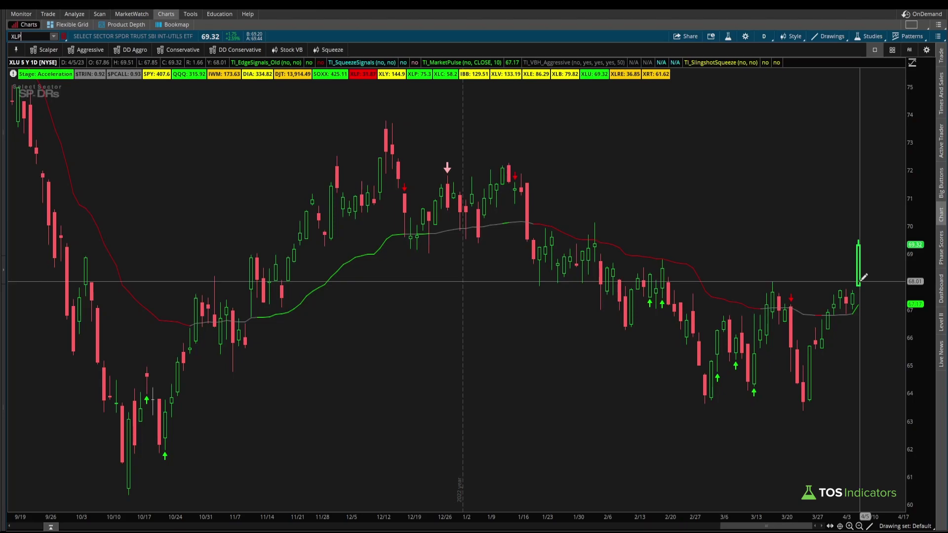
- Switch the chart to XLP and circle its latest candles near the 161.8% level, with an arrow pointing at them
{"action": "type", "text": "XLP"}
{"action": "key", "text": "Return"}
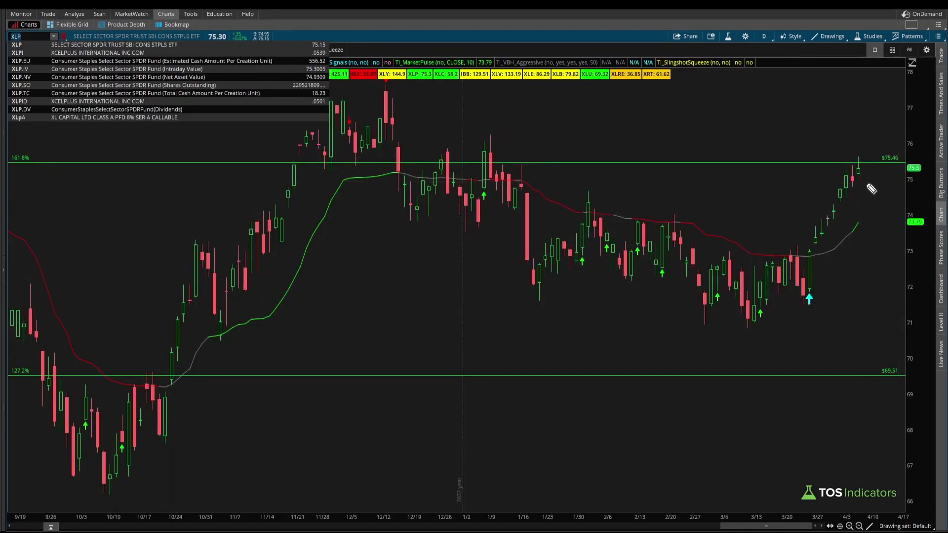
{"action": "mouse_move", "coordinate": [863, 176]}
{"action": "left_mouse_down"}
{"action": "mouse_move", "coordinate": [884, 219]}
{"action": "mouse_move", "coordinate": [882, 208]}
{"action": "left_mouse_up"}
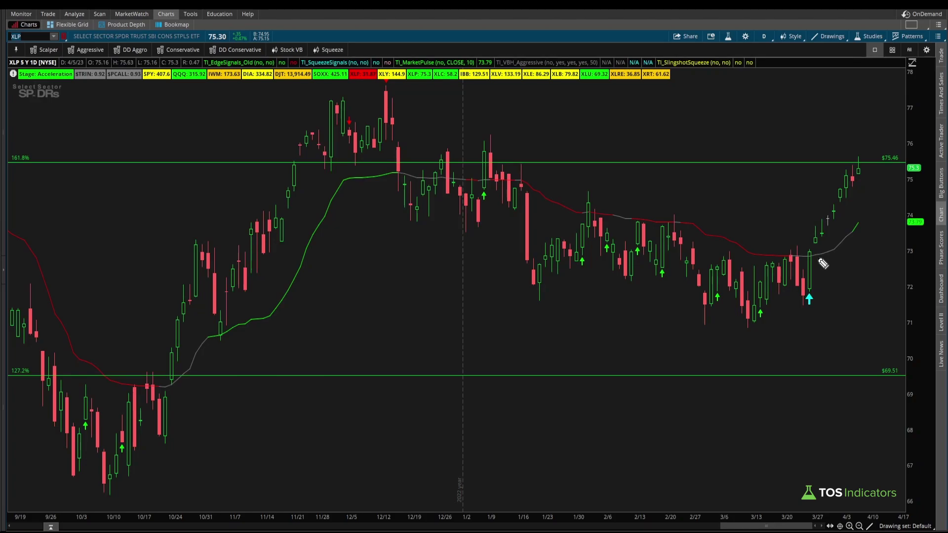
{"action": "mouse_move", "coordinate": [840, 200]}
{"action": "left_mouse_down"}
{"action": "mouse_move", "coordinate": [858, 196]}
{"action": "mouse_move", "coordinate": [865, 152]}
{"action": "mouse_move", "coordinate": [838, 189]}
{"action": "left_mouse_up"}
{"action": "left_click_drag", "start_coordinate": [893, 130], "coordinate": [882, 142]}
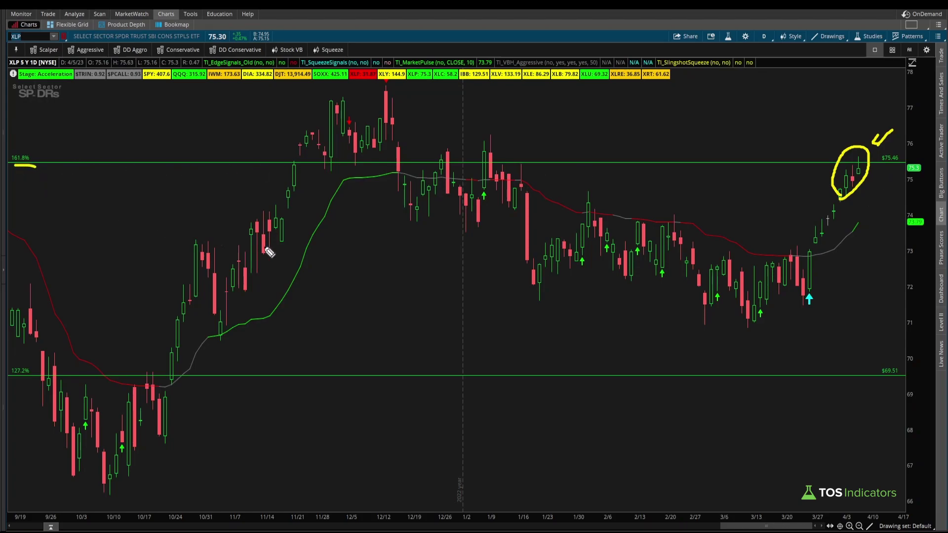
- Review the XLP chart's multi-year history and narrow it to the candles from November 2021 onward
{"action": "left_click", "coordinate": [860, 526]}
{"action": "left_click", "coordinate": [860, 526]}
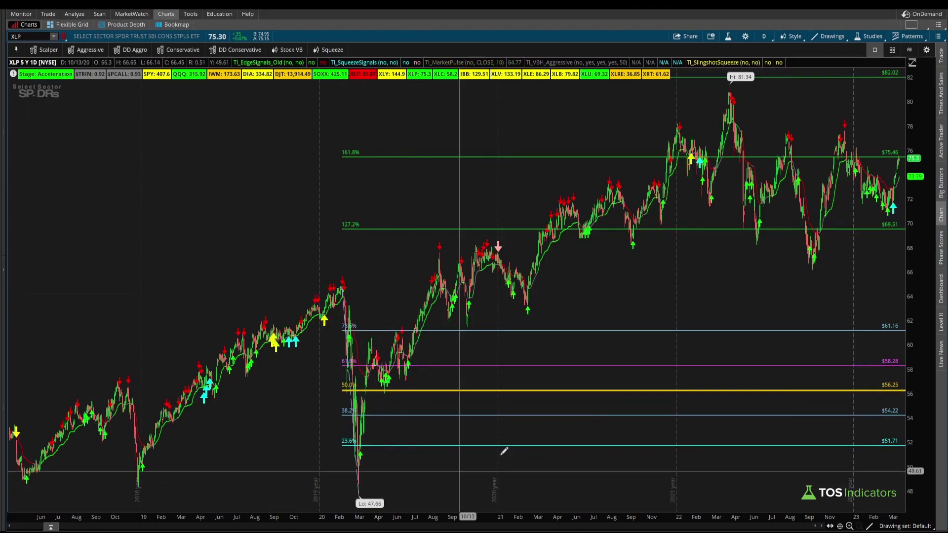
{"action": "left_click_drag", "start_coordinate": [900, 242], "coordinate": [636, 235]}
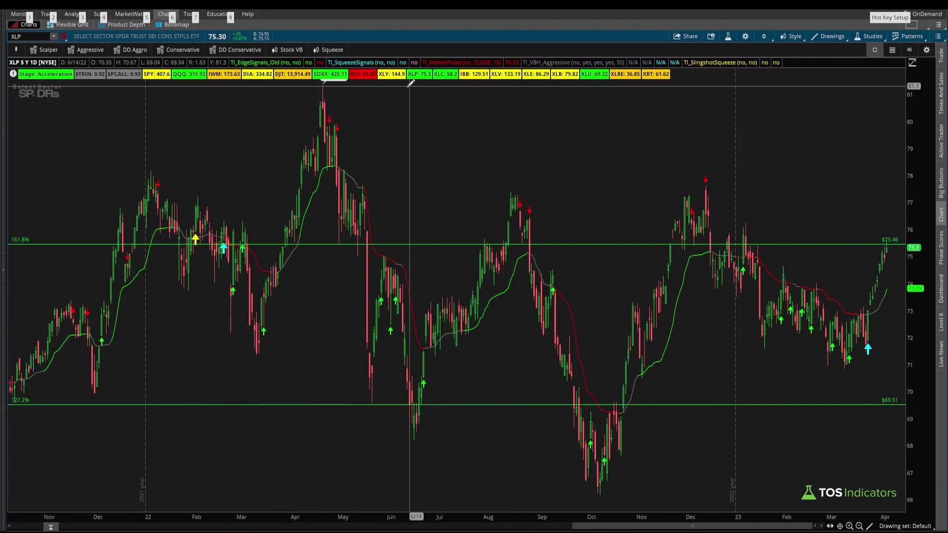
- Underline the XLP label and mark the XLU label with an arrow in the Market Pulse row
{"action": "left_click_drag", "start_coordinate": [402, 84], "coordinate": [426, 84]}
{"action": "mouse_move", "coordinate": [580, 83]}
{"action": "left_mouse_down"}
{"action": "mouse_move", "coordinate": [606, 83]}
{"action": "mouse_move", "coordinate": [592, 106]}
{"action": "mouse_move", "coordinate": [610, 106]}
{"action": "left_mouse_up"}
{"action": "left_click_drag", "start_coordinate": [606, 103], "coordinate": [615, 105]}
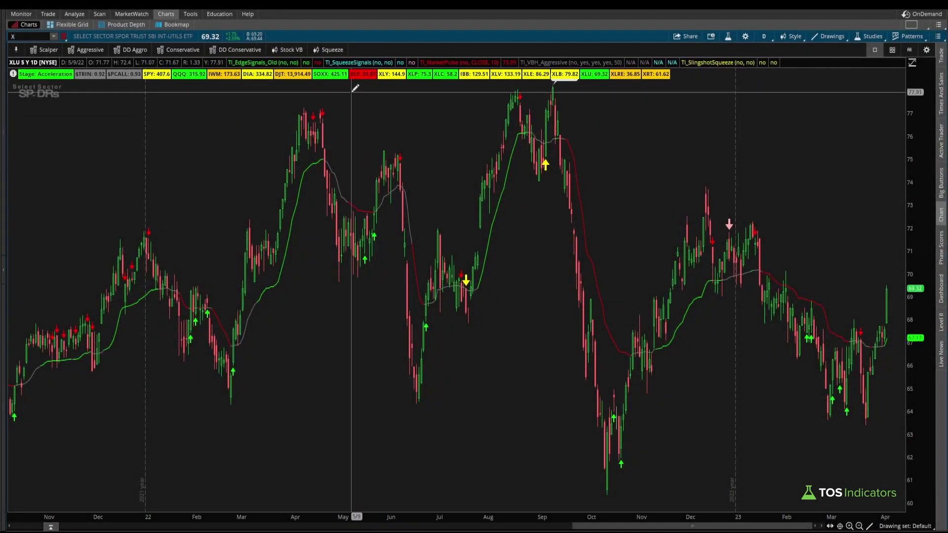
- Switch the chart to XLF and draw an arrow pointing at the falling red average line, focusing on the recent months
{"action": "key", "text": "Return"}
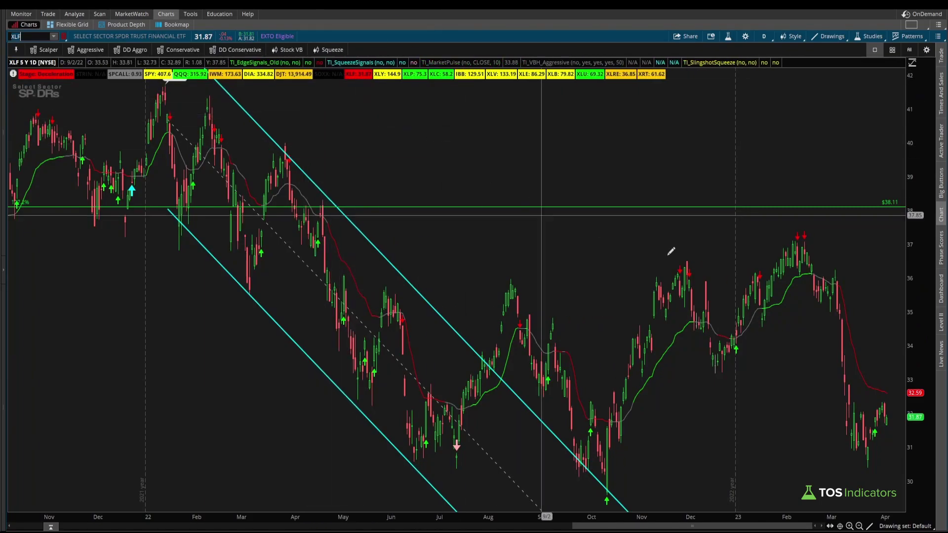
{"action": "left_click_drag", "start_coordinate": [658, 368], "coordinate": [902, 374]}
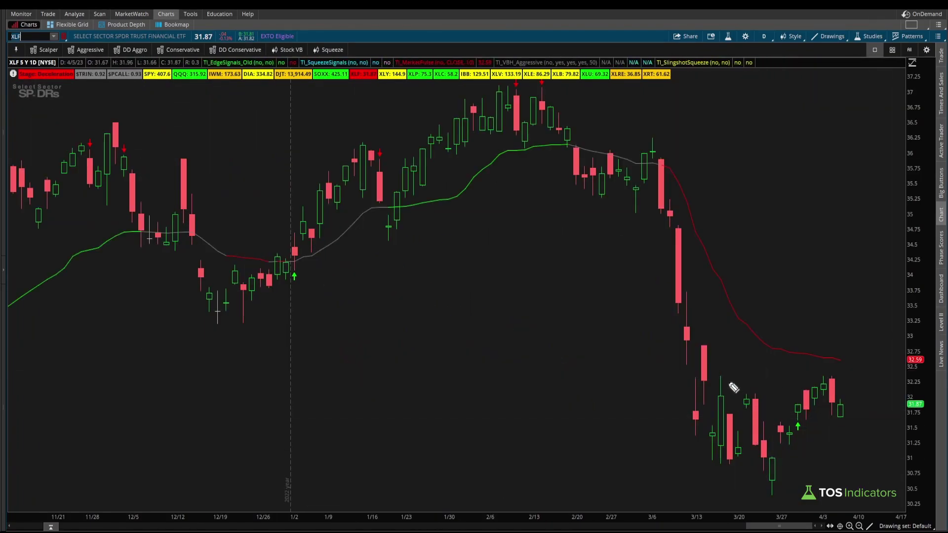
{"action": "mouse_move", "coordinate": [749, 177]}
{"action": "left_mouse_down"}
{"action": "mouse_move", "coordinate": [713, 231]}
{"action": "mouse_move", "coordinate": [729, 227]}
{"action": "left_mouse_up"}
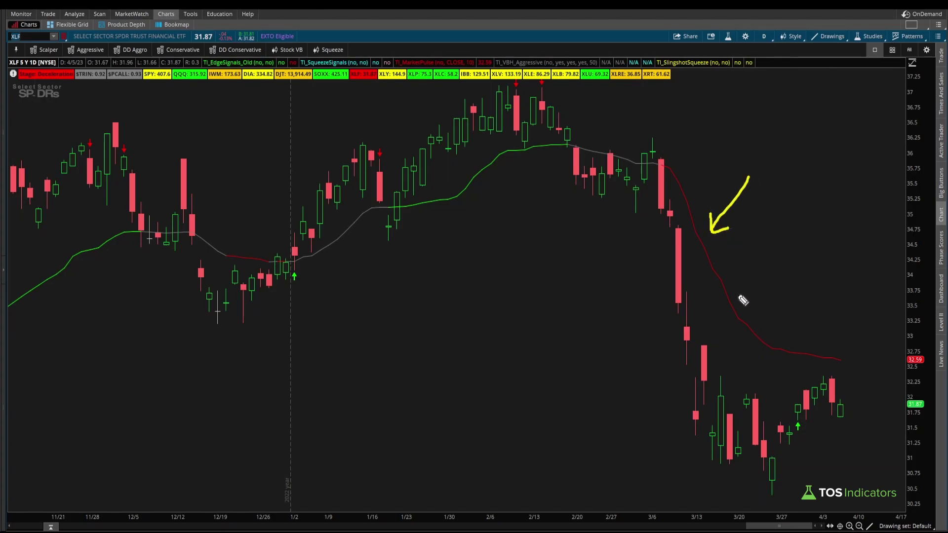
- Outline the rising channel around XLF's latest candles with two slanted lines, and erase the marks
{"action": "left_click_drag", "start_coordinate": [769, 483], "coordinate": [840, 410]}
{"action": "left_click_drag", "start_coordinate": [726, 437], "coordinate": [835, 359]}
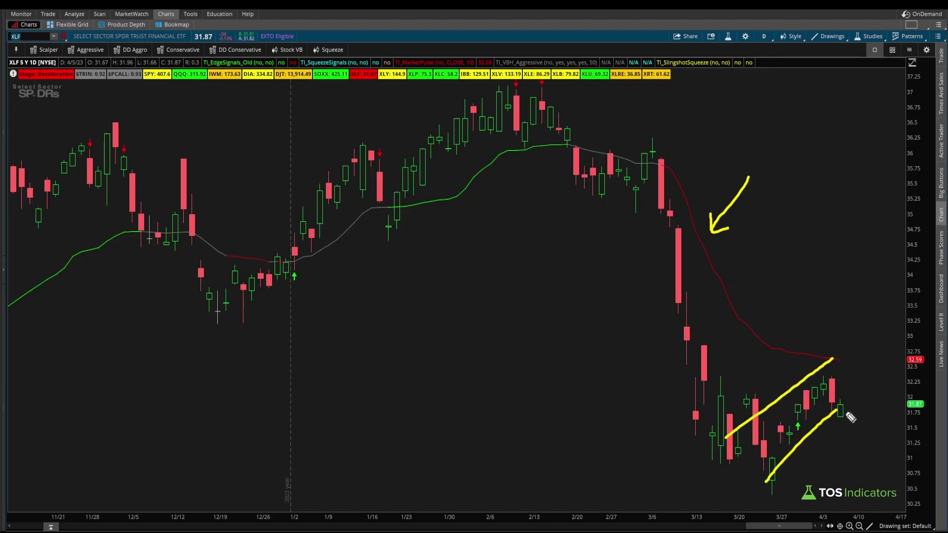
{"action": "key", "text": "e"}
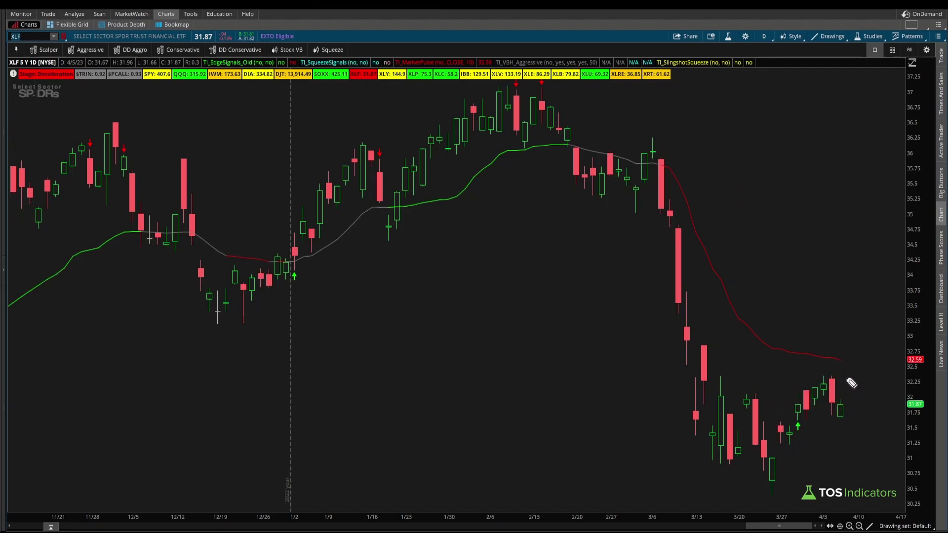
- Mark the red average's level and its price on the XLF axis, add a downward arrow at the latest candles, and erase the marks
{"action": "mouse_move", "coordinate": [835, 359]}
{"action": "left_mouse_down"}
{"action": "mouse_move", "coordinate": [893, 371]}
{"action": "mouse_move", "coordinate": [911, 365]}
{"action": "left_mouse_up"}
{"action": "left_click_drag", "start_coordinate": [848, 374], "coordinate": [865, 411]}
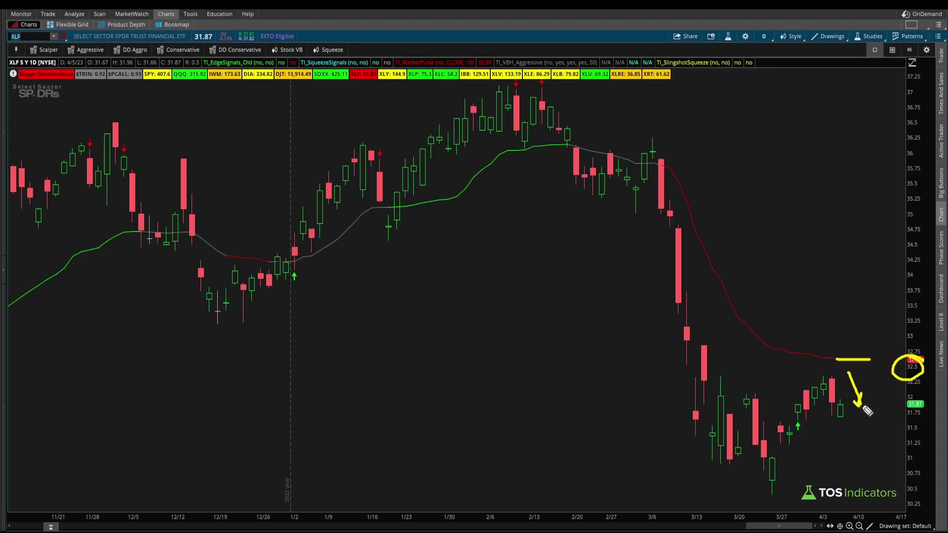
{"action": "key", "text": "e"}
- Point an arrow at XLF's red average line, clear the mark, and underline the XLF label in the Market Pulse row
{"action": "left_click_drag", "start_coordinate": [752, 214], "coordinate": [731, 255]}
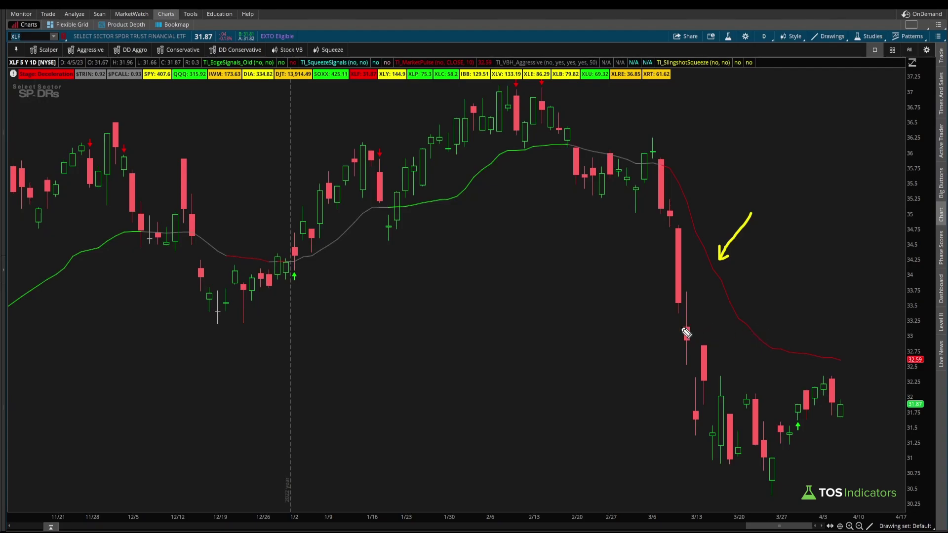
{"action": "left_click_drag", "start_coordinate": [349, 88], "coordinate": [369, 85]}
{"action": "key", "text": "Escape"}
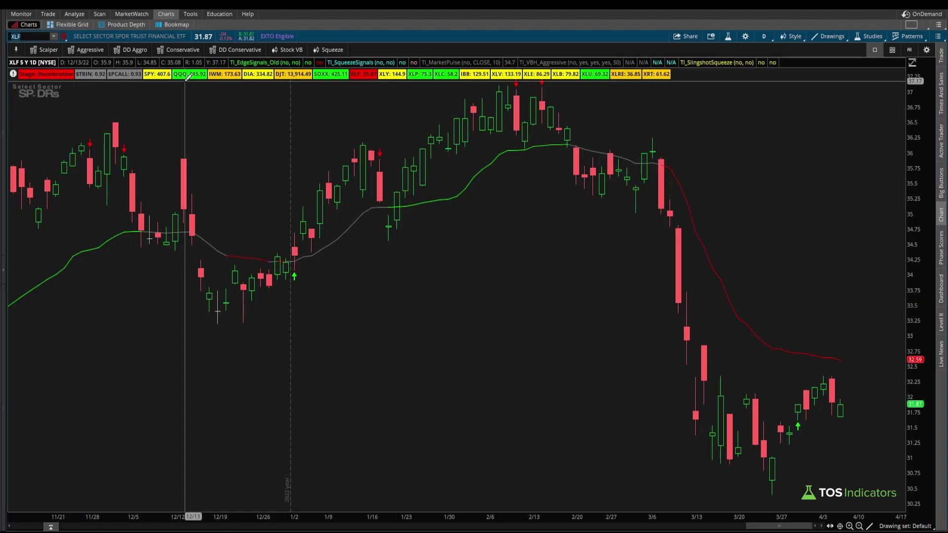
{"action": "left_click_drag", "start_coordinate": [341, 82], "coordinate": [384, 81]}
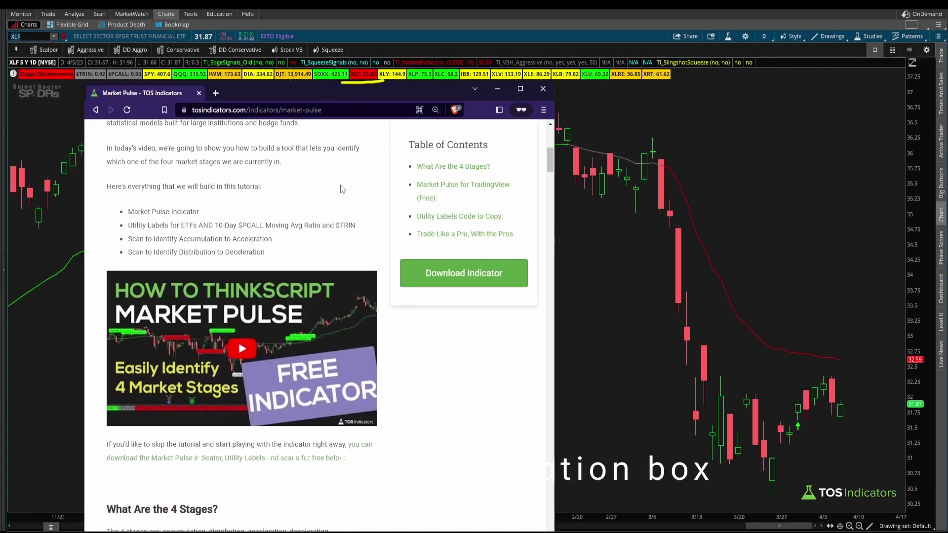
- Look over the Market Pulse page on tosindicators.com, from its heading down to the indicator download section
{"action": "scroll", "coordinate": [333, 188], "scroll_direction": "up", "scroll_amount": 5}
{"action": "scroll", "coordinate": [334, 187], "scroll_direction": "up", "scroll_amount": 1}
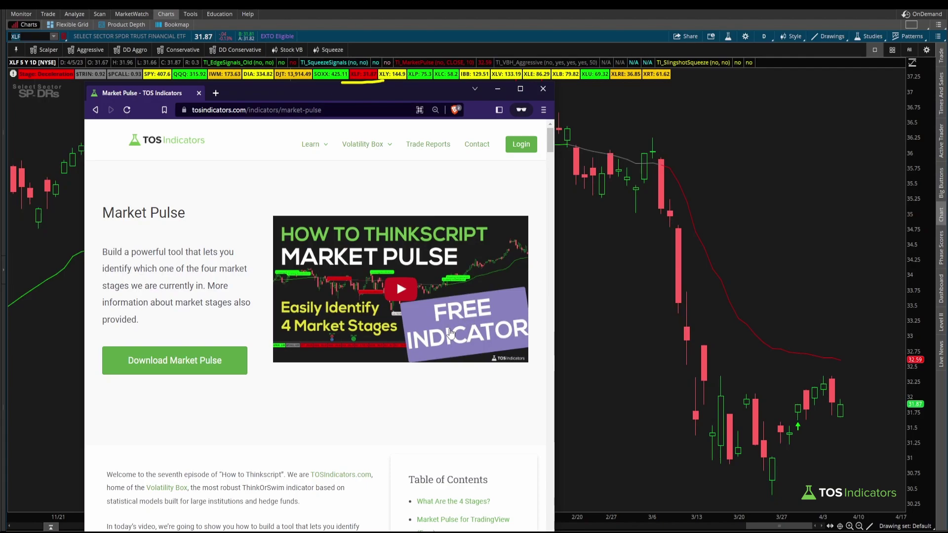
{"action": "scroll", "coordinate": [442, 345], "scroll_direction": "down", "scroll_amount": 6}
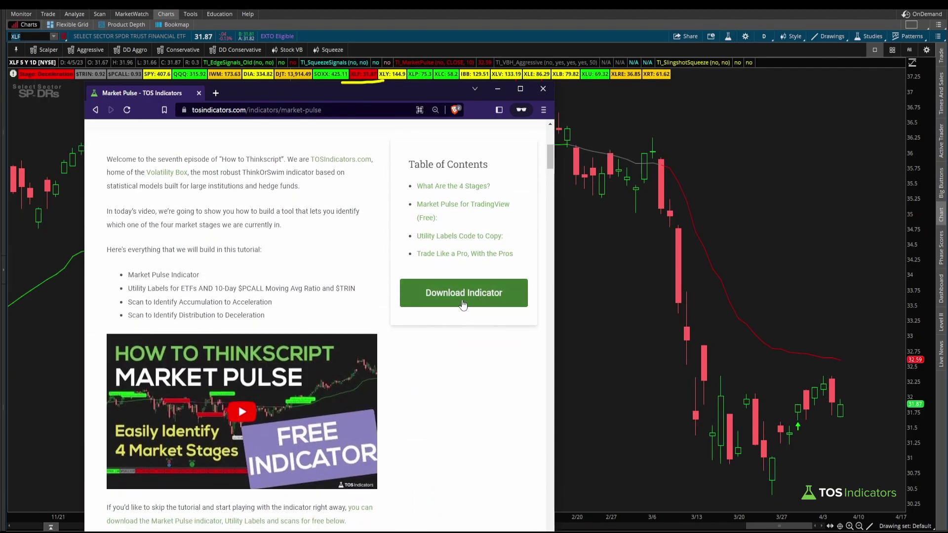
- Mark XLF's red average and the end of the label row with arrows, clear all marks, and return to the full chart
{"action": "mouse_move", "coordinate": [786, 212]}
{"action": "left_mouse_down"}
{"action": "mouse_move", "coordinate": [751, 225]}
{"action": "mouse_move", "coordinate": [729, 260]}
{"action": "mouse_move", "coordinate": [757, 252]}
{"action": "left_mouse_up"}
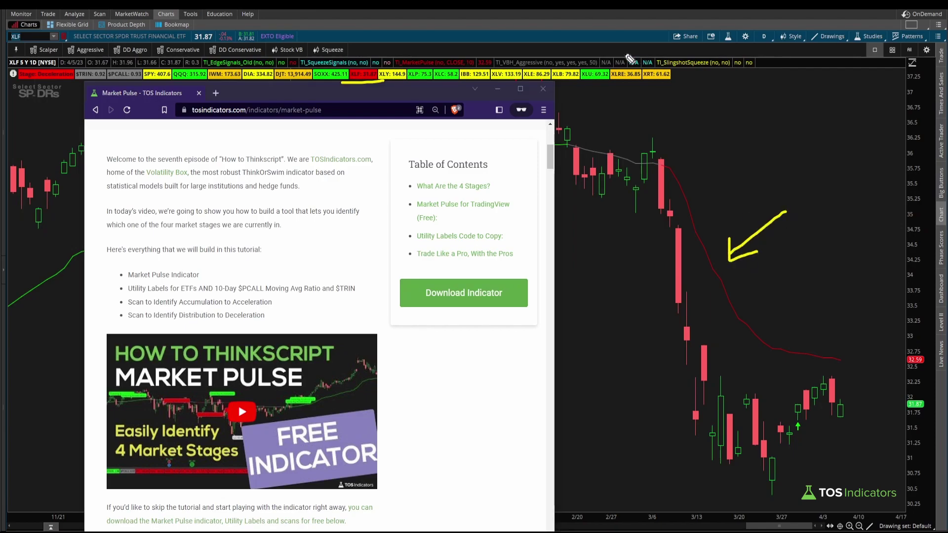
{"action": "mouse_move", "coordinate": [636, 92]}
{"action": "left_mouse_down"}
{"action": "mouse_move", "coordinate": [657, 64]}
{"action": "mouse_move", "coordinate": [753, 53]}
{"action": "left_mouse_up"}
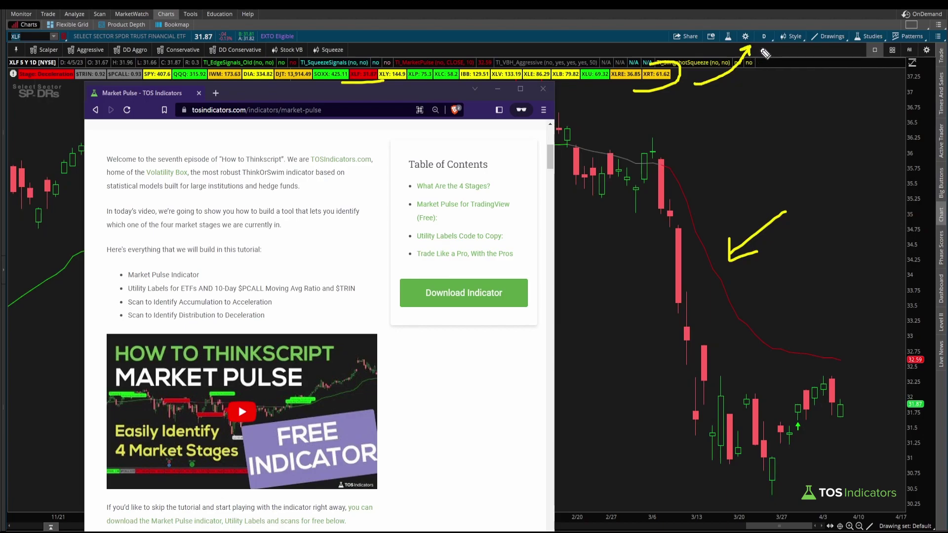
{"action": "key", "text": "Escape"}
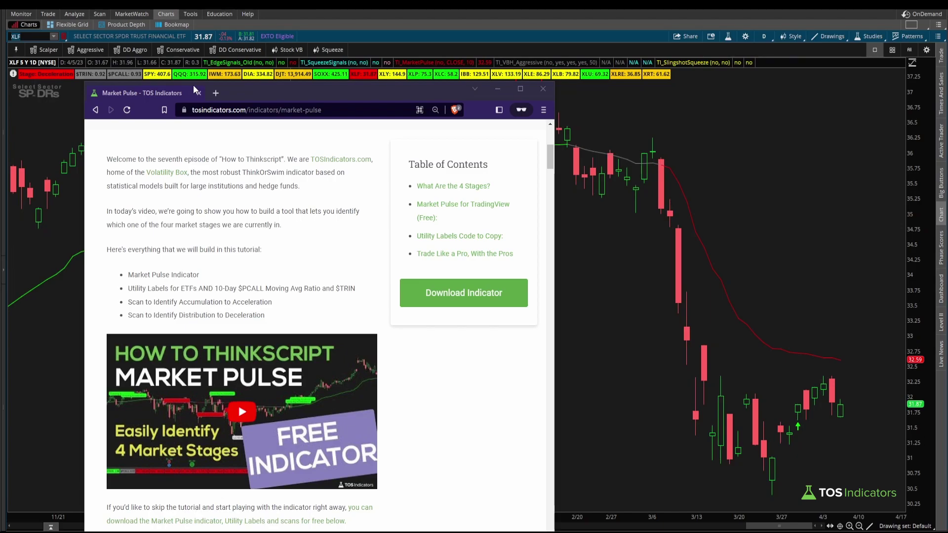
{"action": "left_click", "coordinate": [765, 38]}
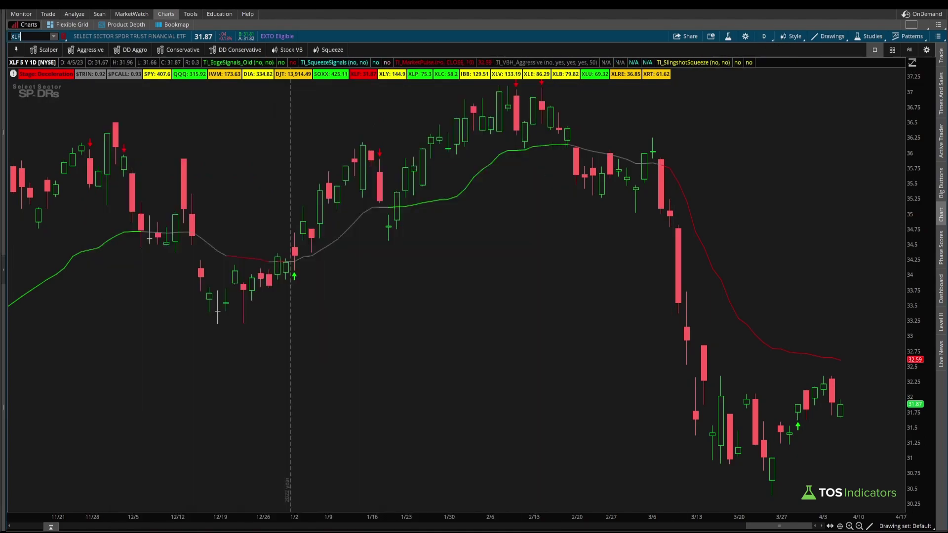